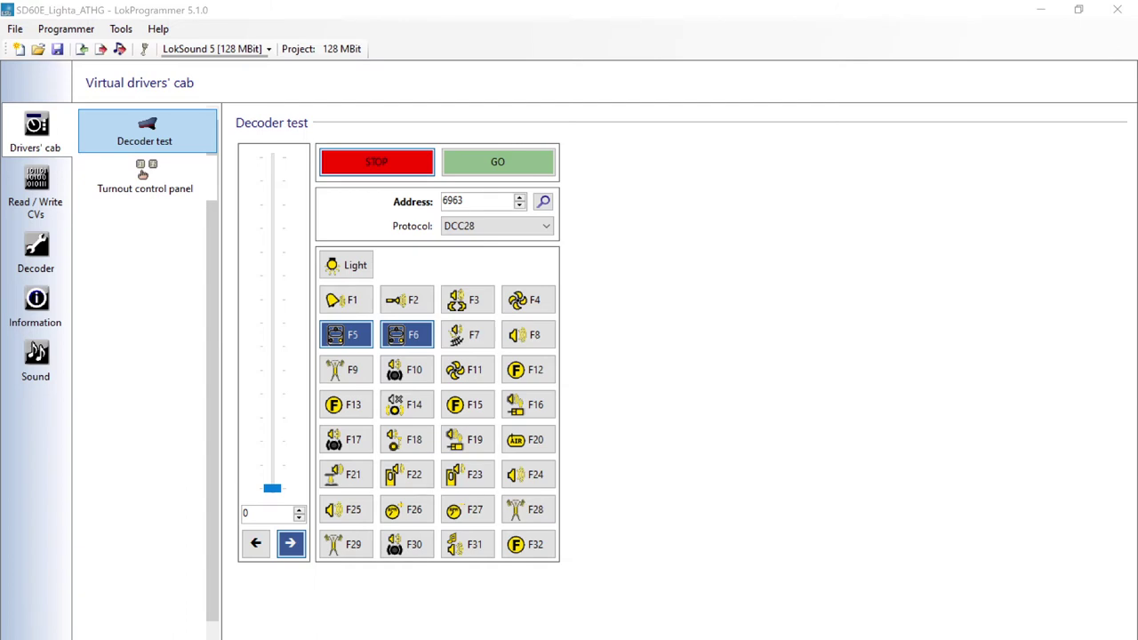
# Step: Examine the output mode and special functions of outputs AUX1 through AUX6 in the decoder settings, and the function mapping table
pyautogui.click(56, 257)
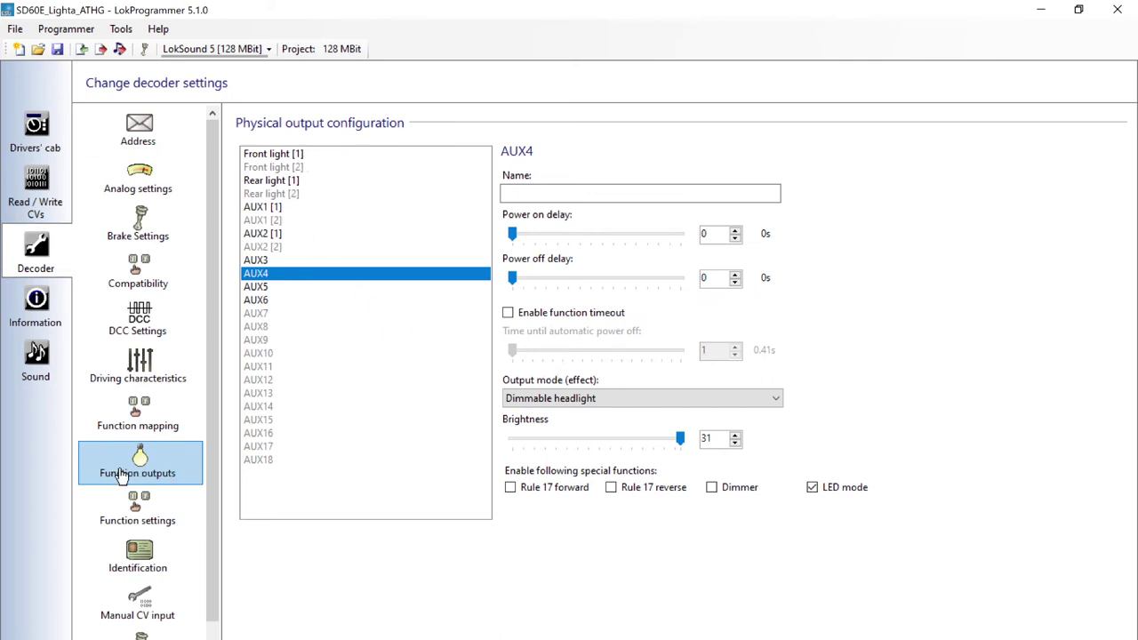
pyautogui.click(279, 208)
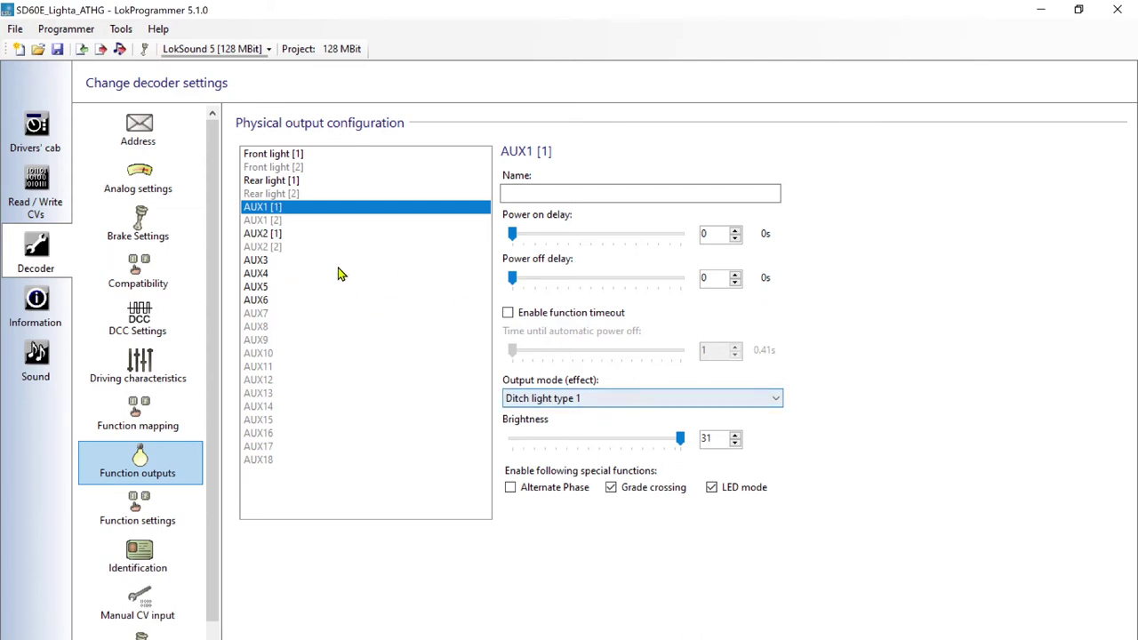
pyautogui.click(276, 234)
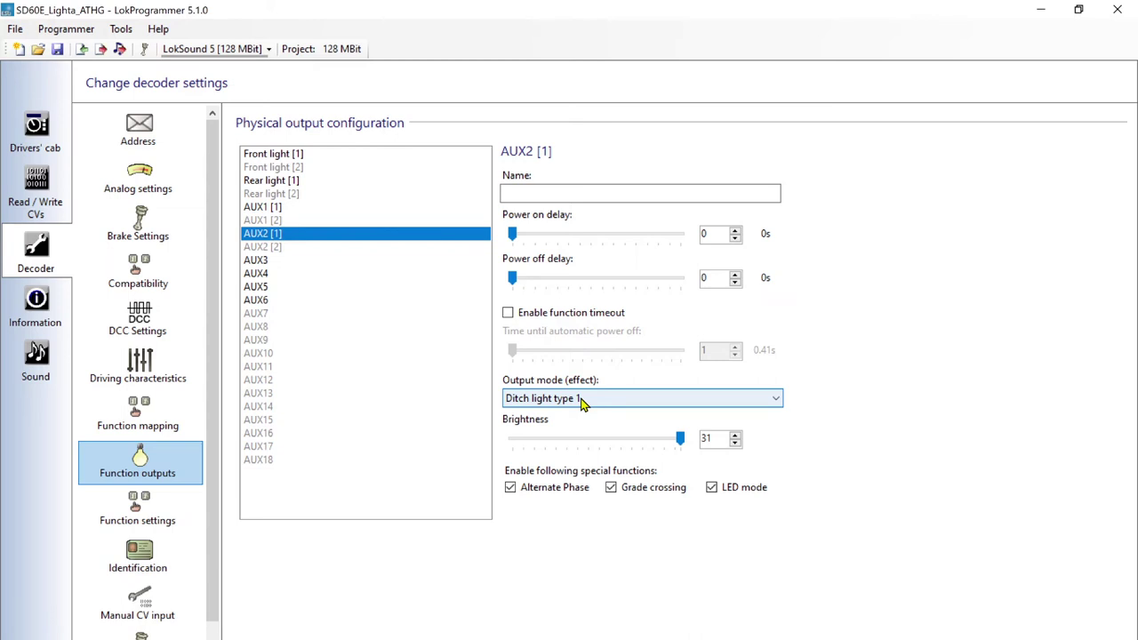
pyautogui.click(272, 261)
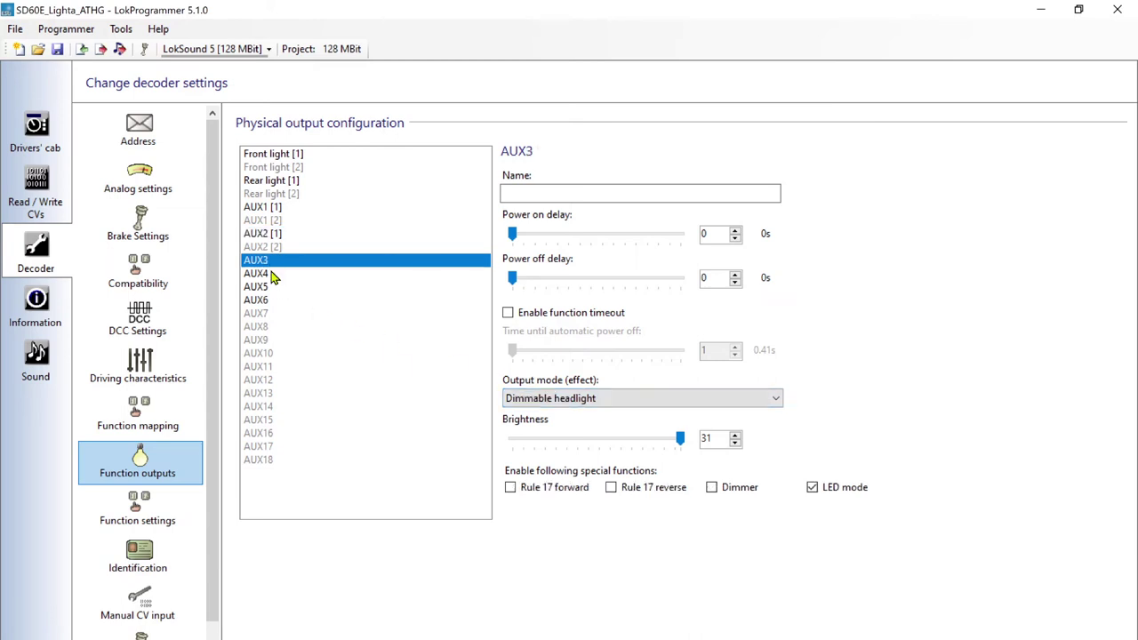
pyautogui.click(273, 275)
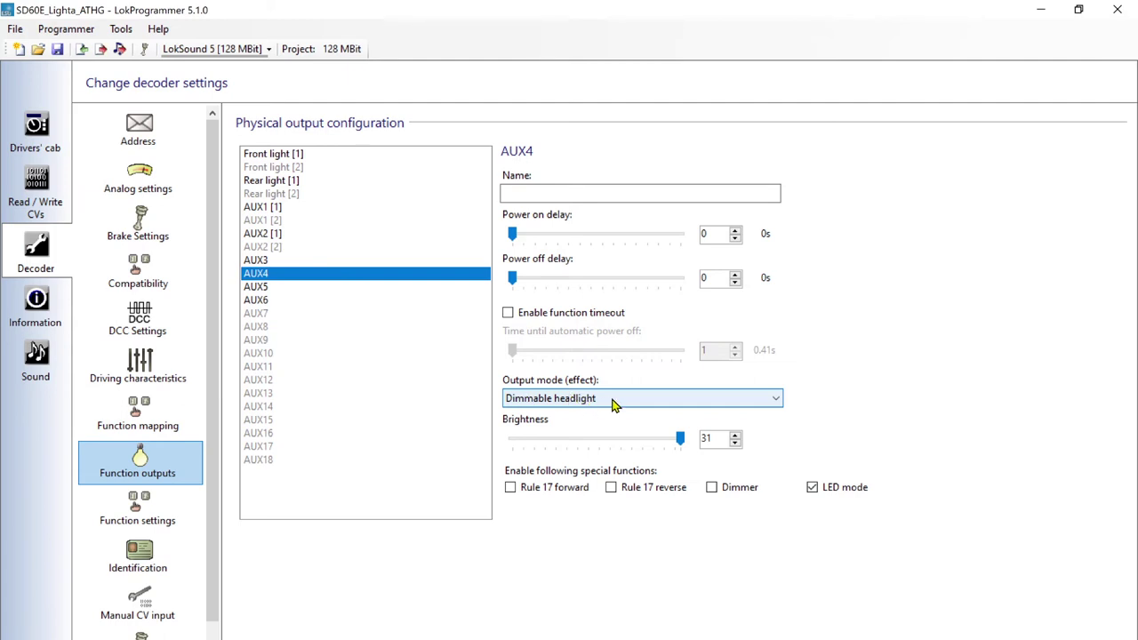
pyautogui.click(291, 288)
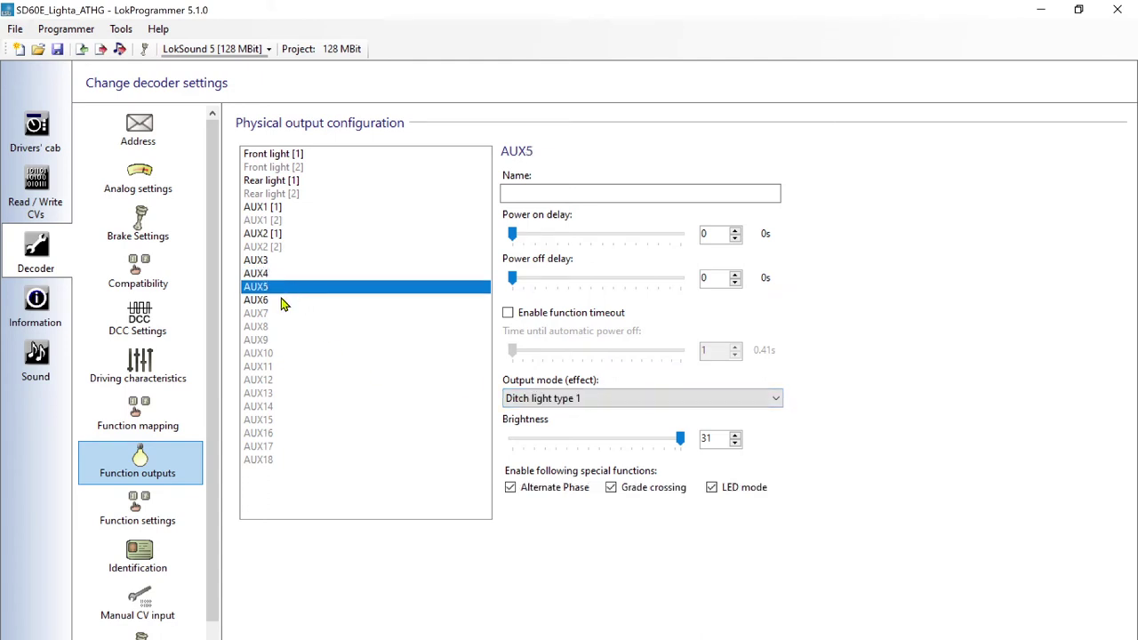
pyautogui.click(284, 302)
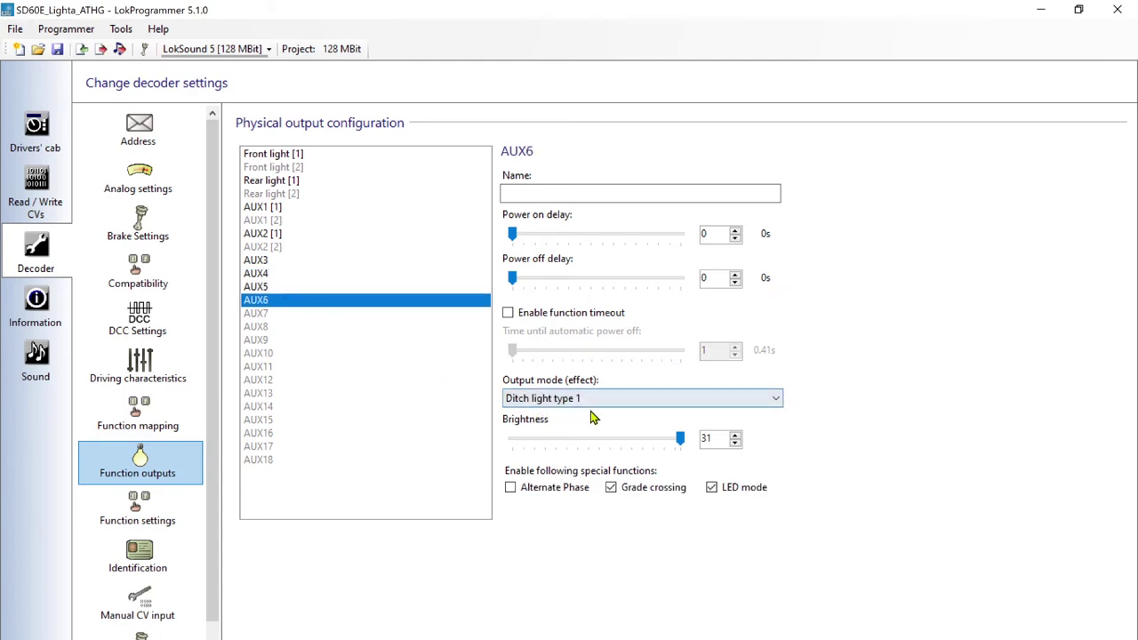
pyautogui.click(325, 277)
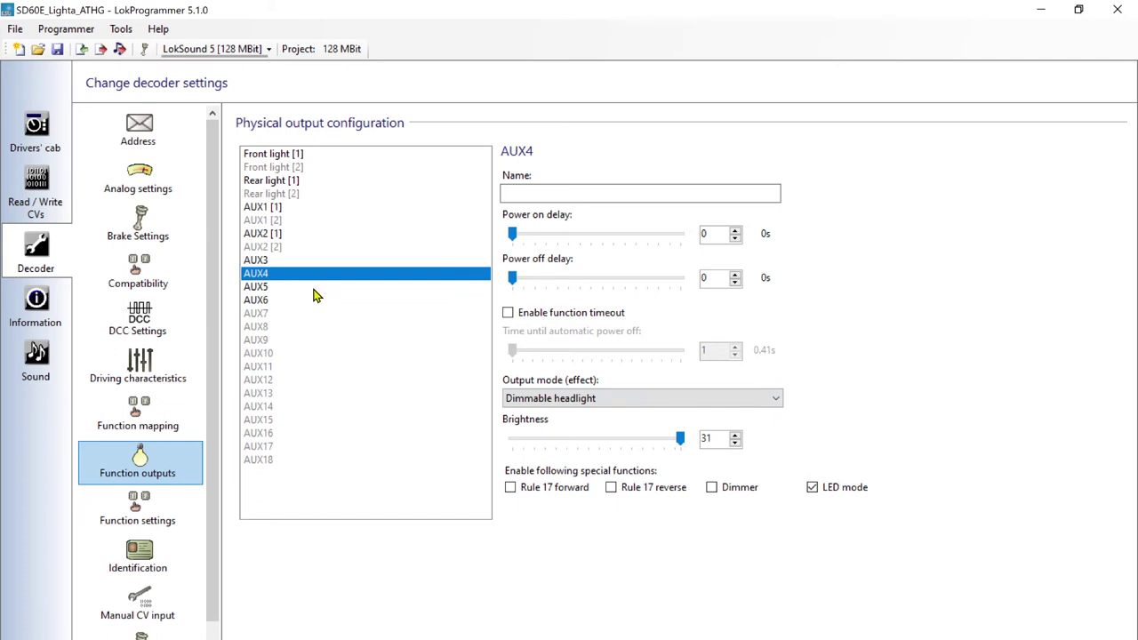
pyautogui.click(314, 289)
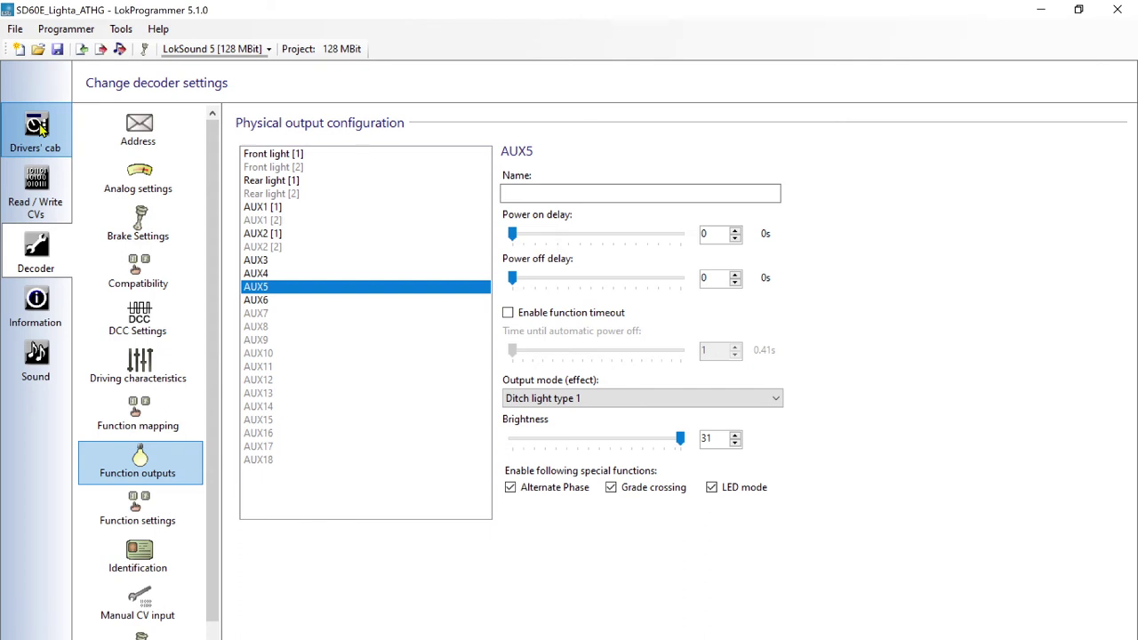
pyautogui.click(164, 421)
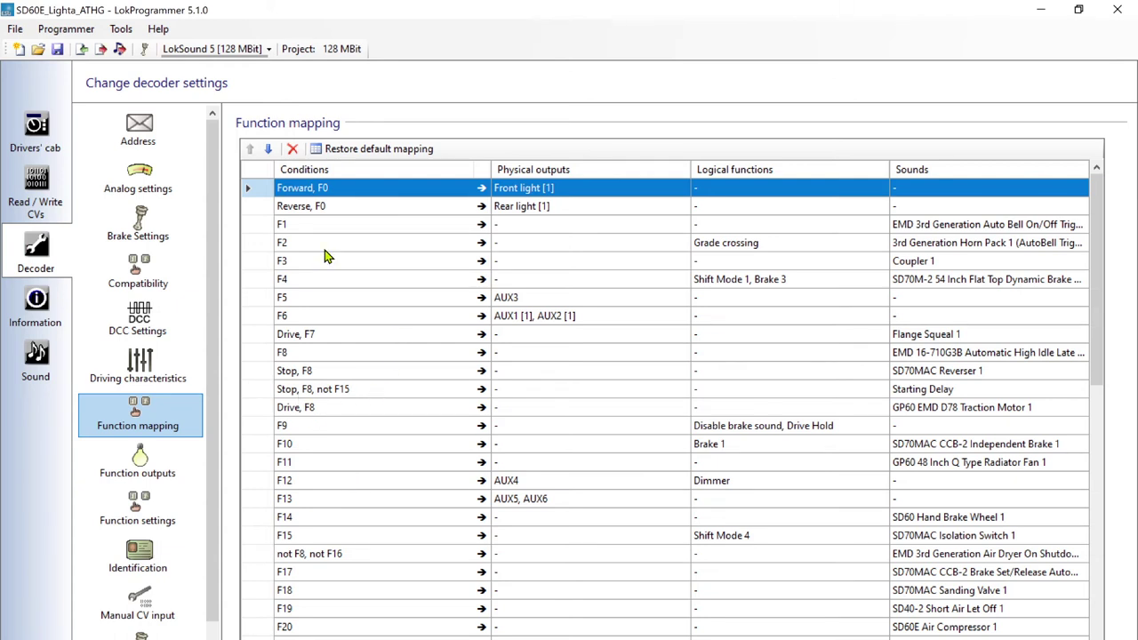
# Step: Start the decoder test for address 6963 in the virtual drivers' cab and switch off F5 and F6
pyautogui.click(39, 126)
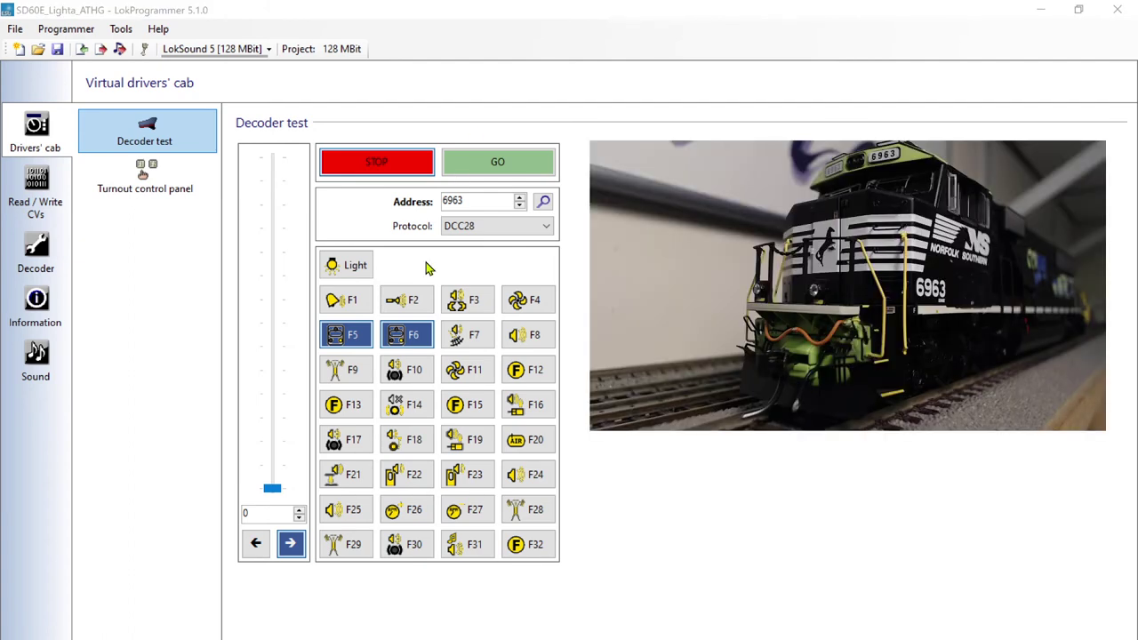
pyautogui.click(492, 174)
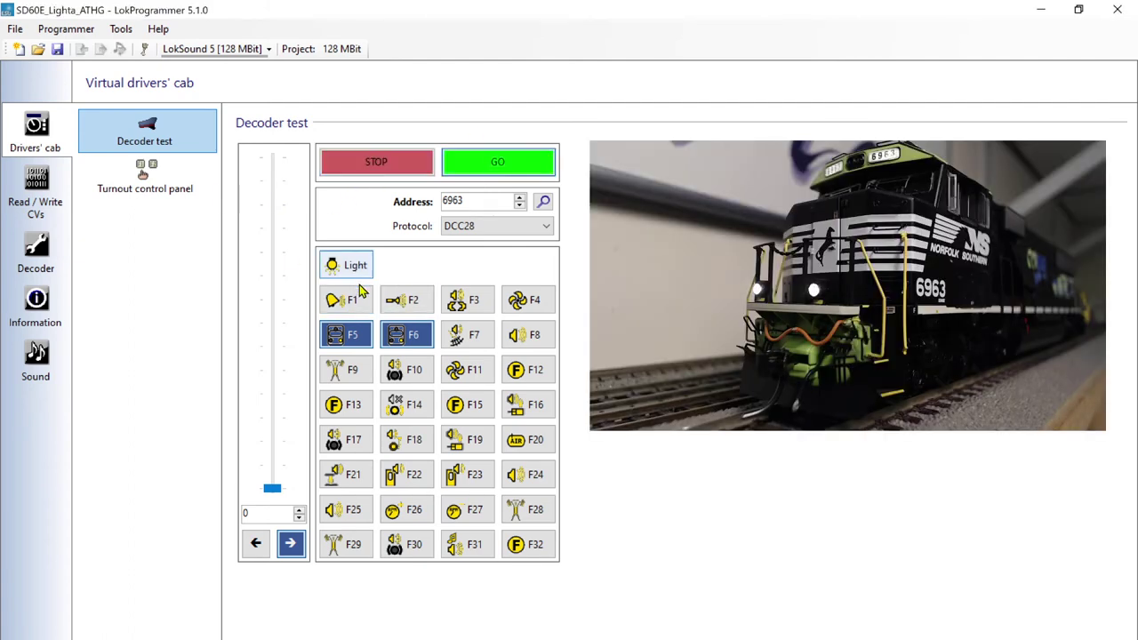
pyautogui.click(347, 345)
pyautogui.click(406, 345)
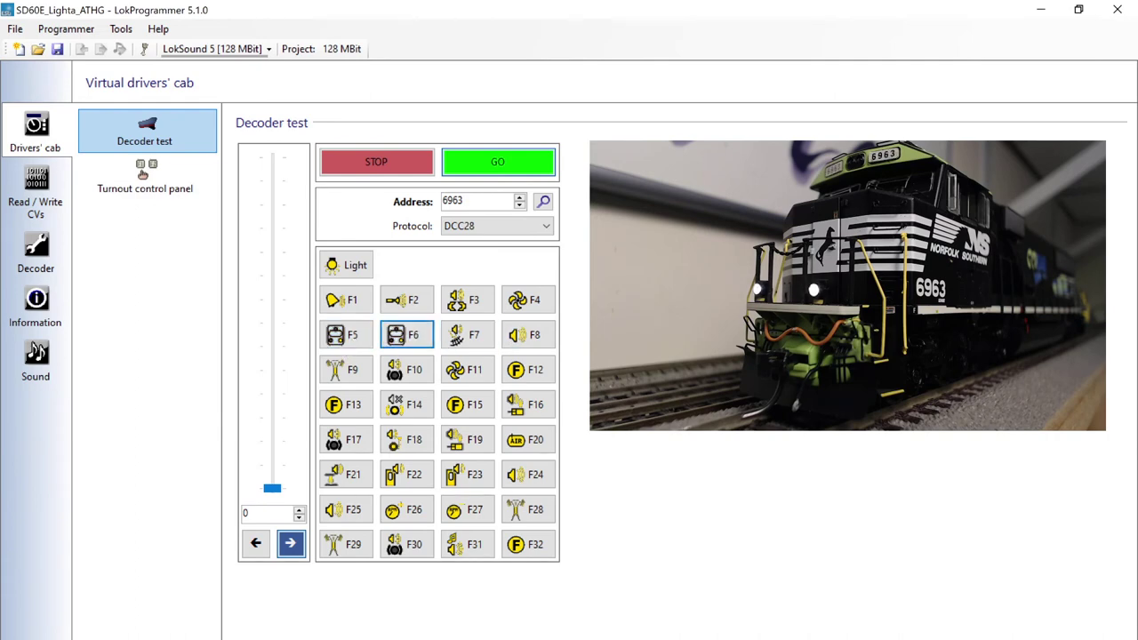
# Step: Switch on Light, F5 and F6 in the decoder test, and try F13 before turning it off again
pyautogui.click(354, 274)
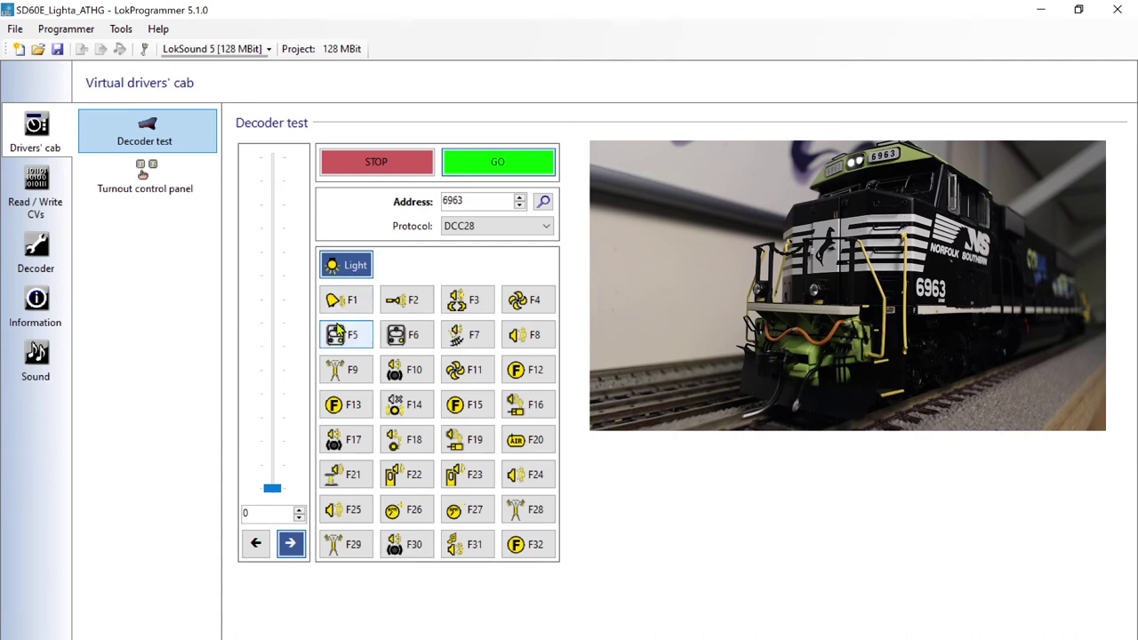
pyautogui.click(347, 343)
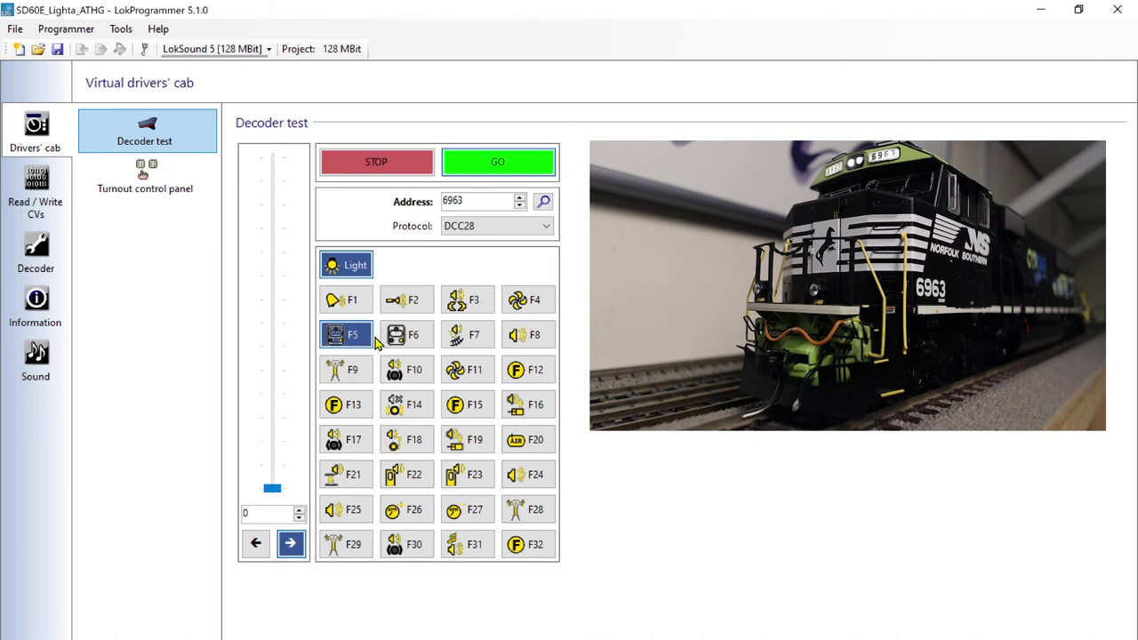
pyautogui.click(412, 343)
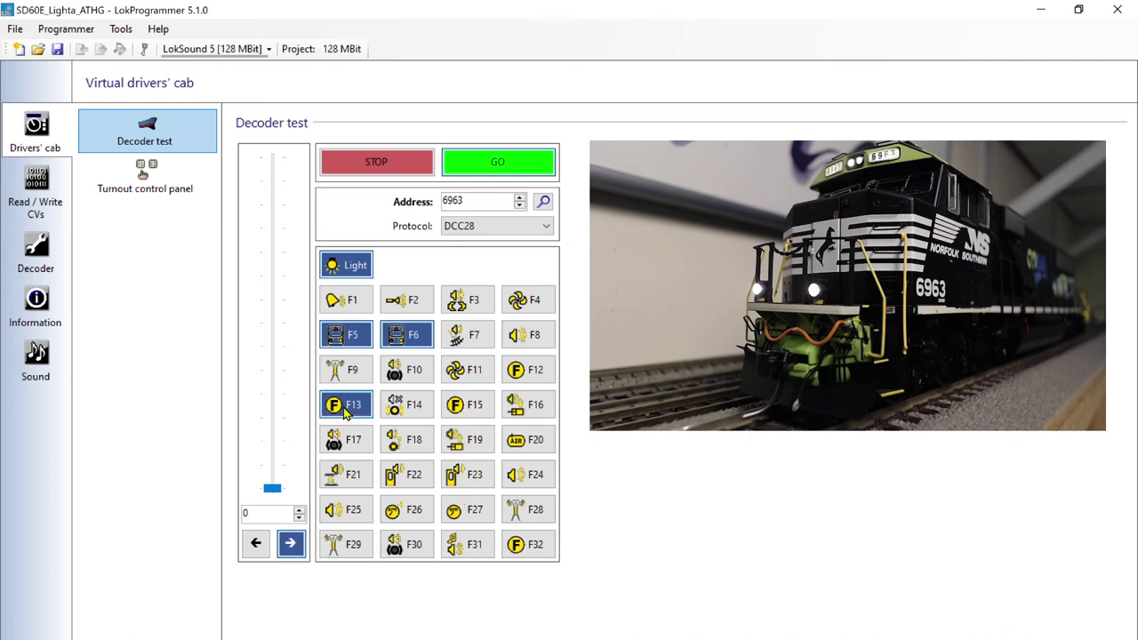
pyautogui.click(346, 411)
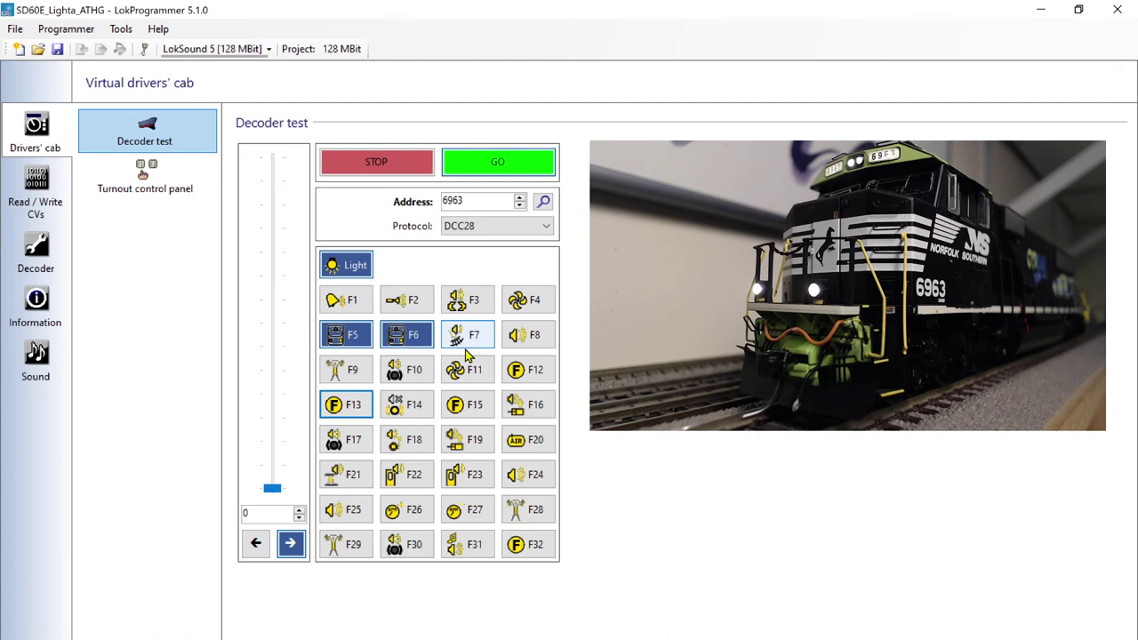
# Step: Test the dimmer by toggling F12 repeatedly while Light, F5 and F6 are on, leaving F12 switched on
pyautogui.click(532, 372)
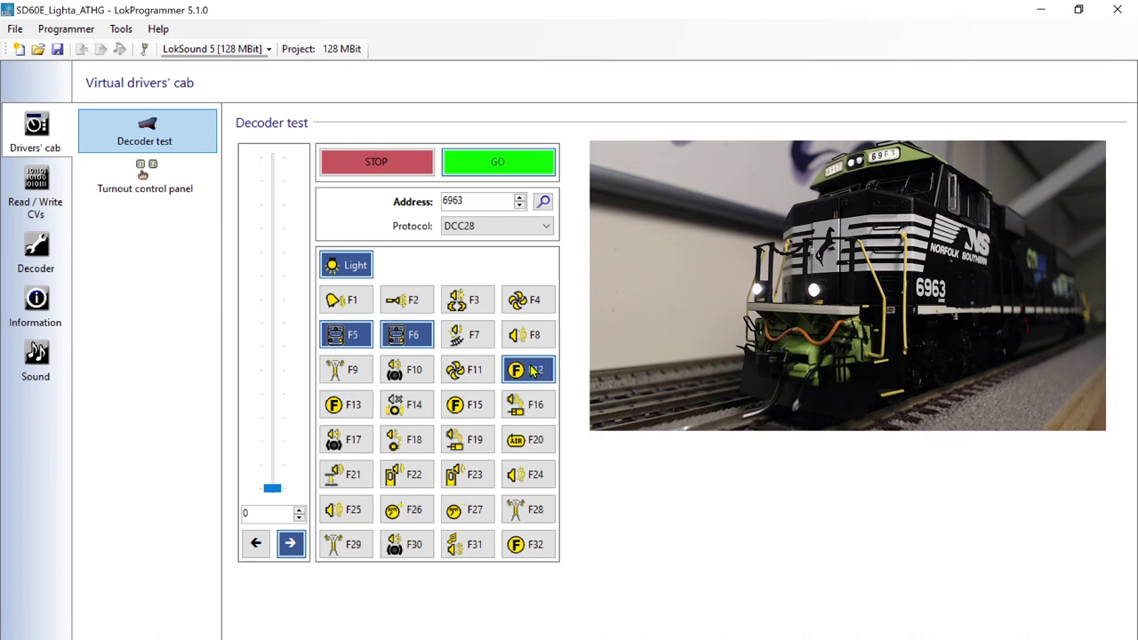
pyautogui.click(532, 372)
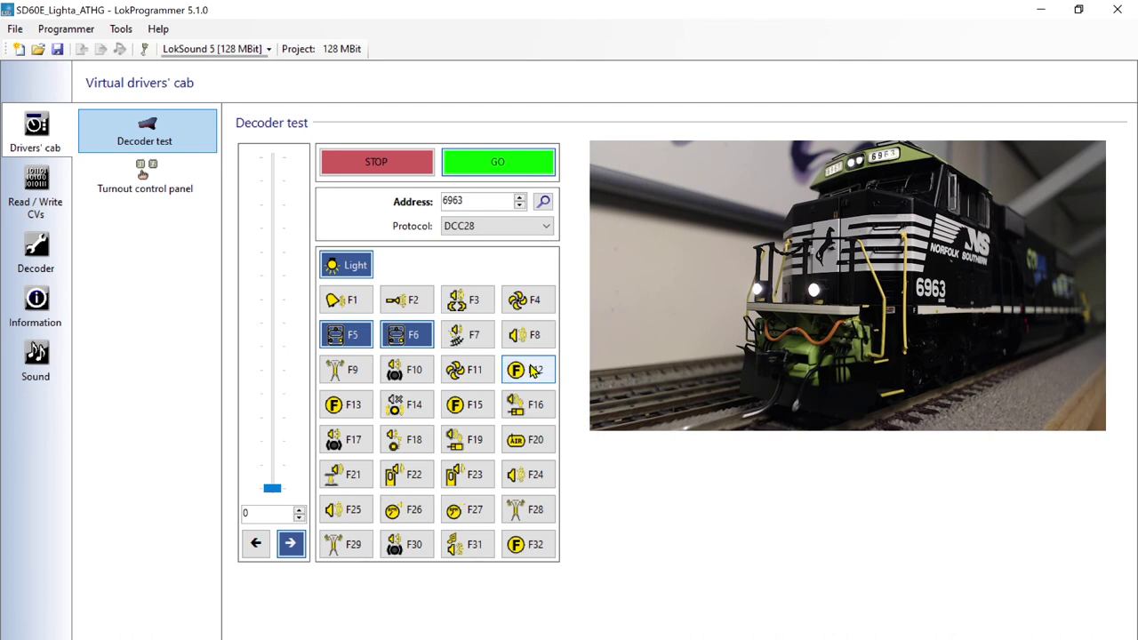
pyautogui.click(532, 372)
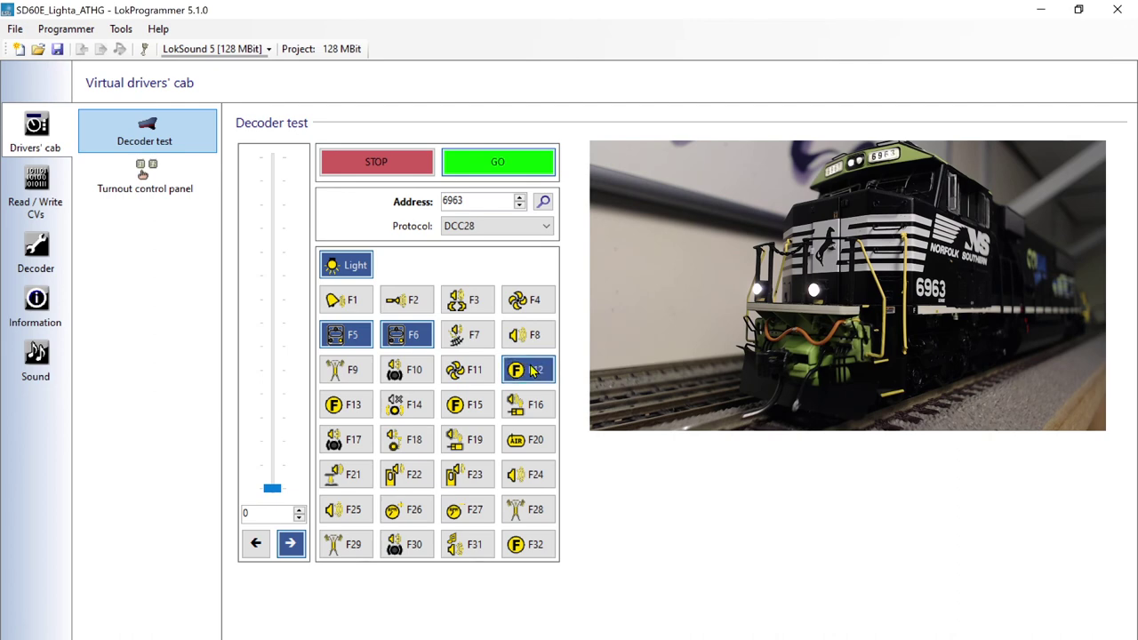
pyautogui.click(531, 372)
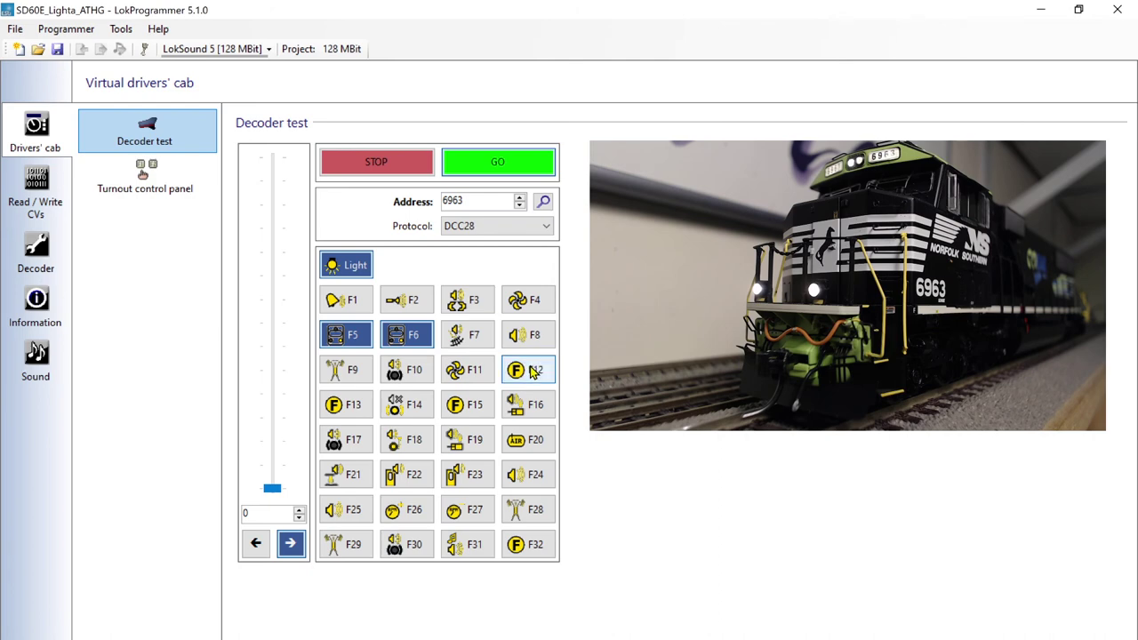
pyautogui.click(531, 372)
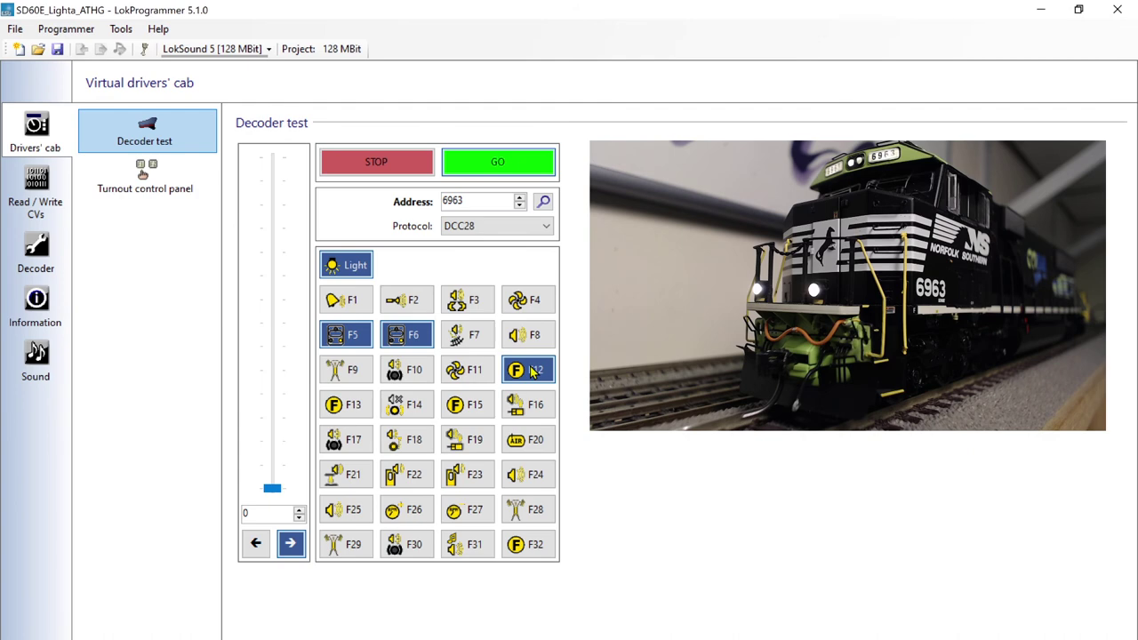
pyautogui.click(531, 372)
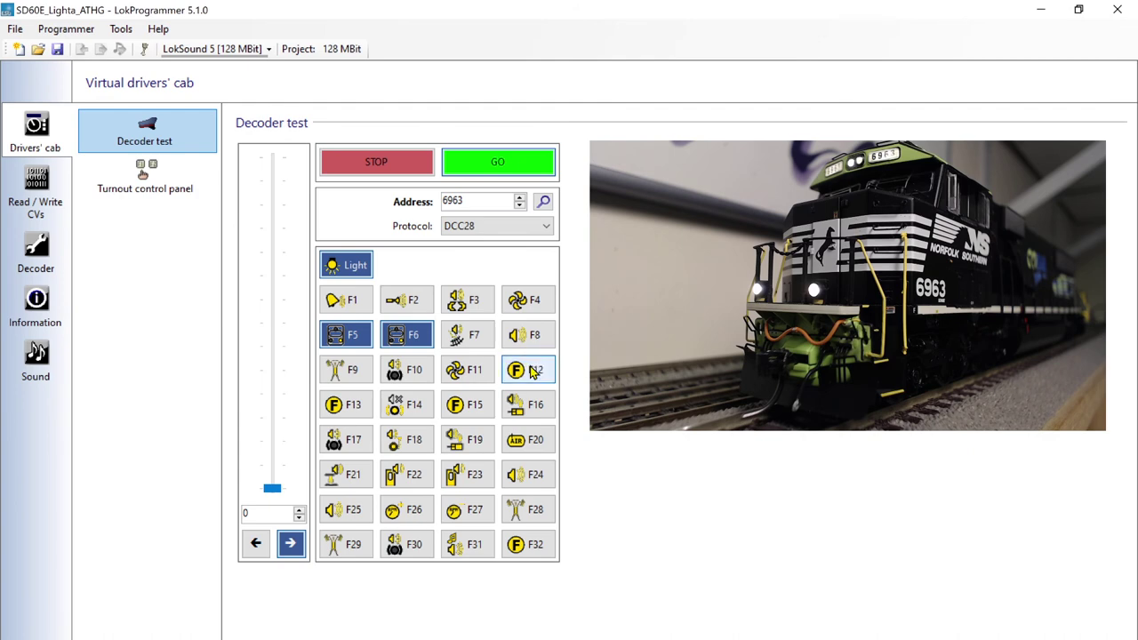
pyautogui.click(532, 372)
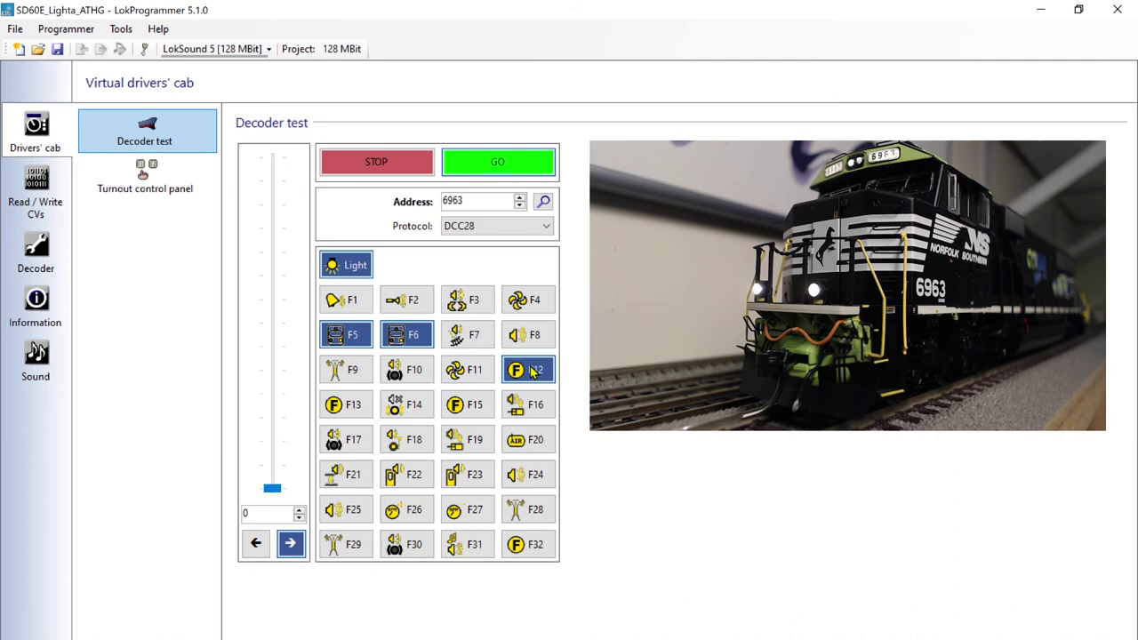
pyautogui.click(532, 372)
pyautogui.click(531, 372)
pyautogui.click(532, 372)
pyautogui.click(531, 371)
pyautogui.click(532, 372)
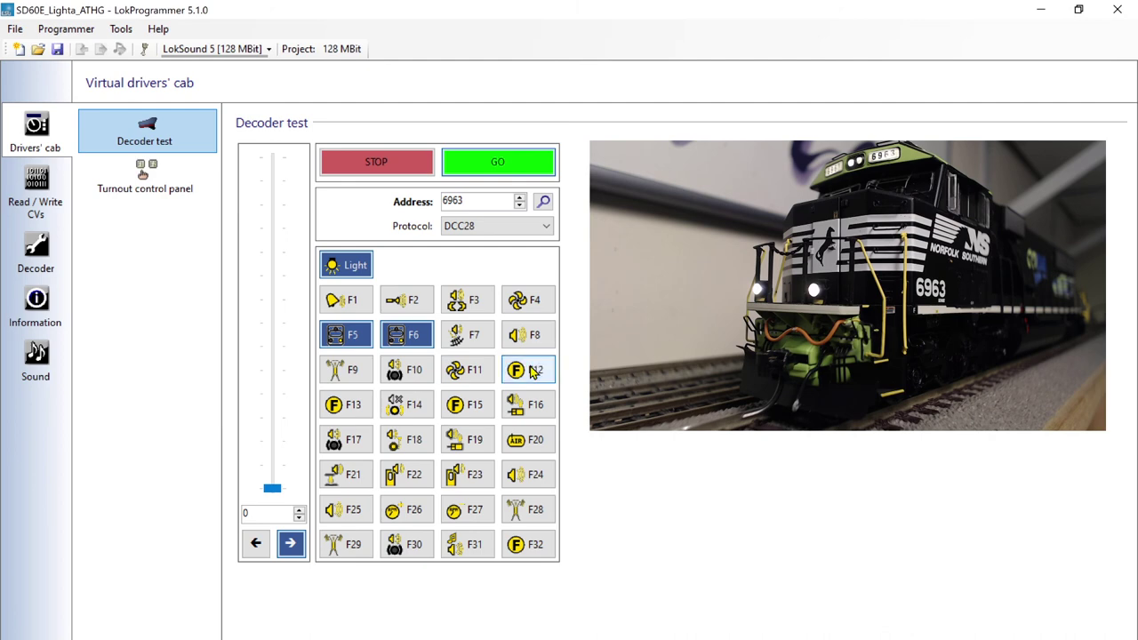
pyautogui.click(532, 372)
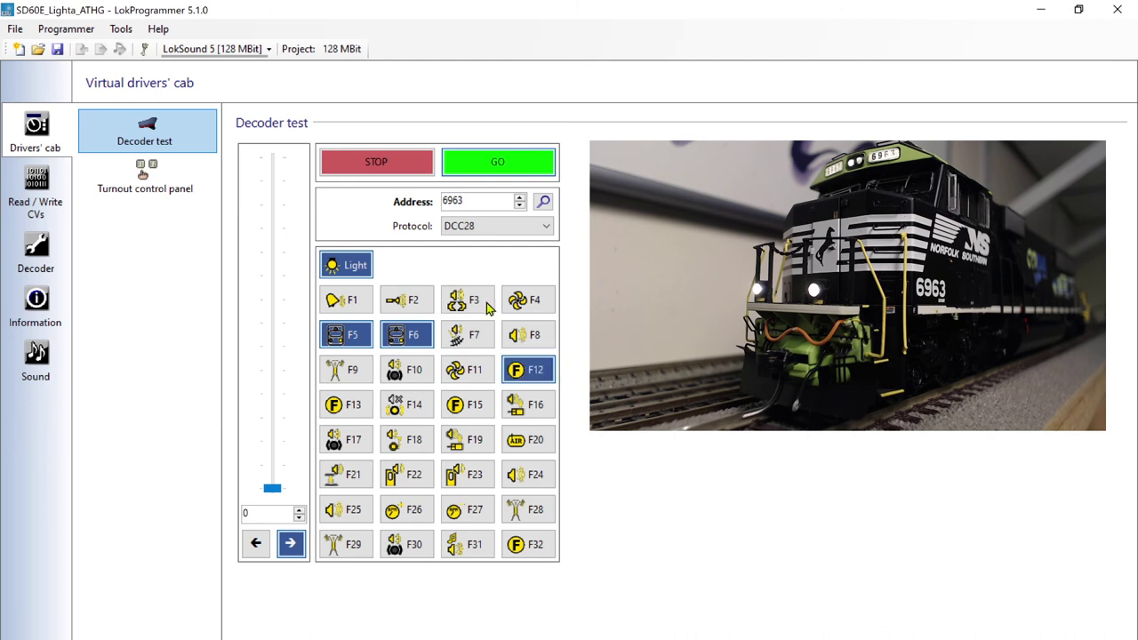
# Step: Switch off Light and F6, and cycle F5 off and back on while F12 stays active
pyautogui.click(344, 264)
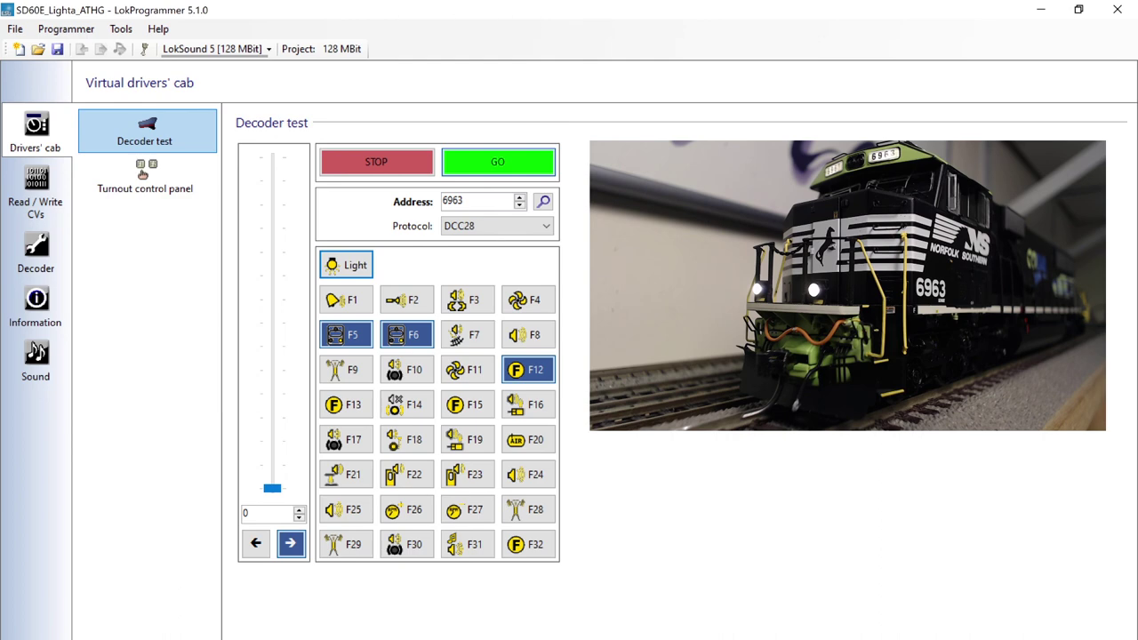
pyautogui.click(355, 345)
pyautogui.click(405, 340)
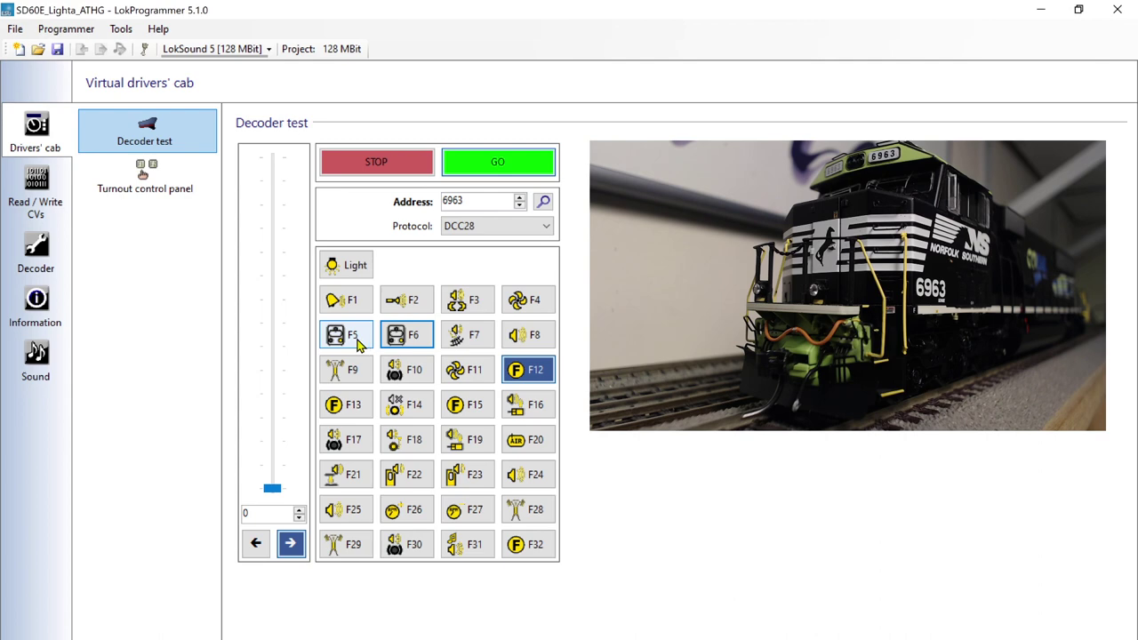
pyautogui.click(359, 343)
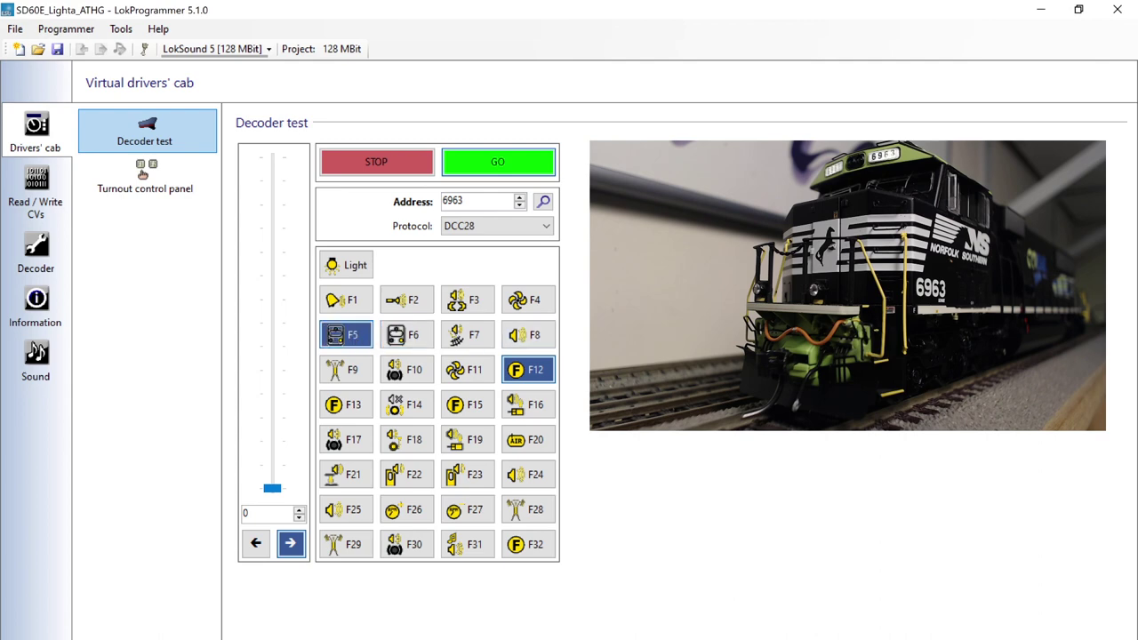
# Step: Toggle F12 off and on twice with F5 active and Light and F6 off to compare the locomotive's lights
pyautogui.click(542, 377)
pyautogui.click(541, 377)
pyautogui.click(542, 377)
pyautogui.click(541, 377)
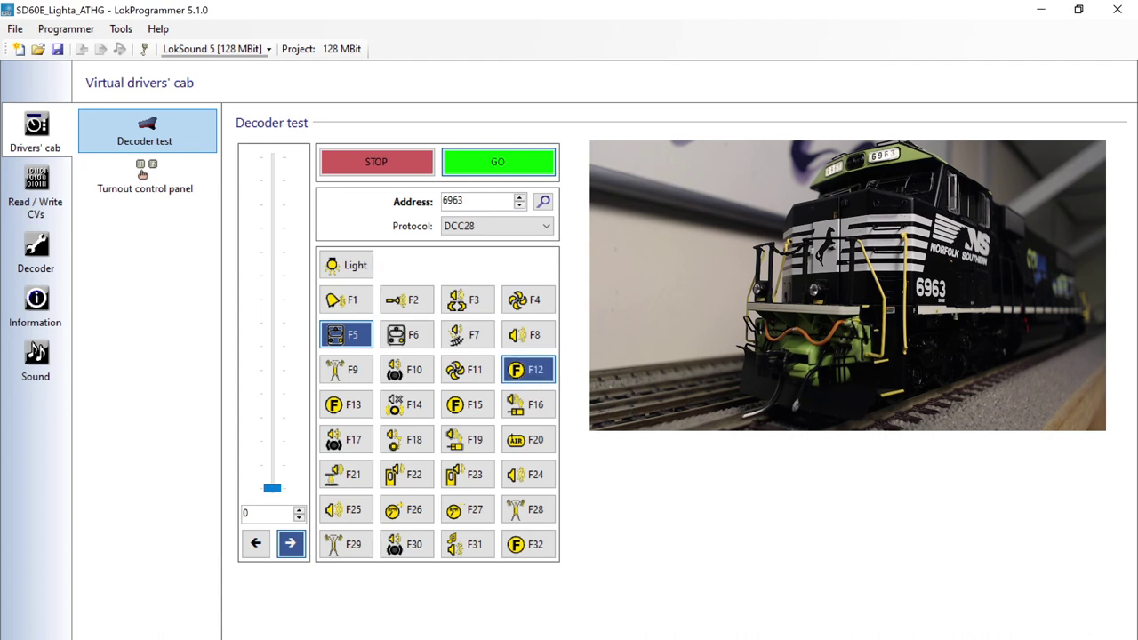